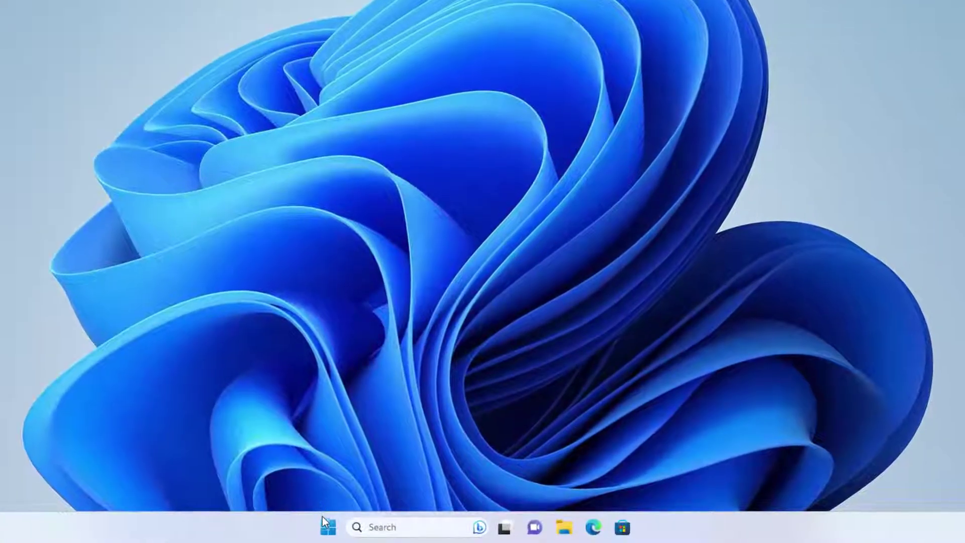
Launch Settings from the Start menu, then glance at the Start quick-link menu and dismiss it
left_click(323, 518)
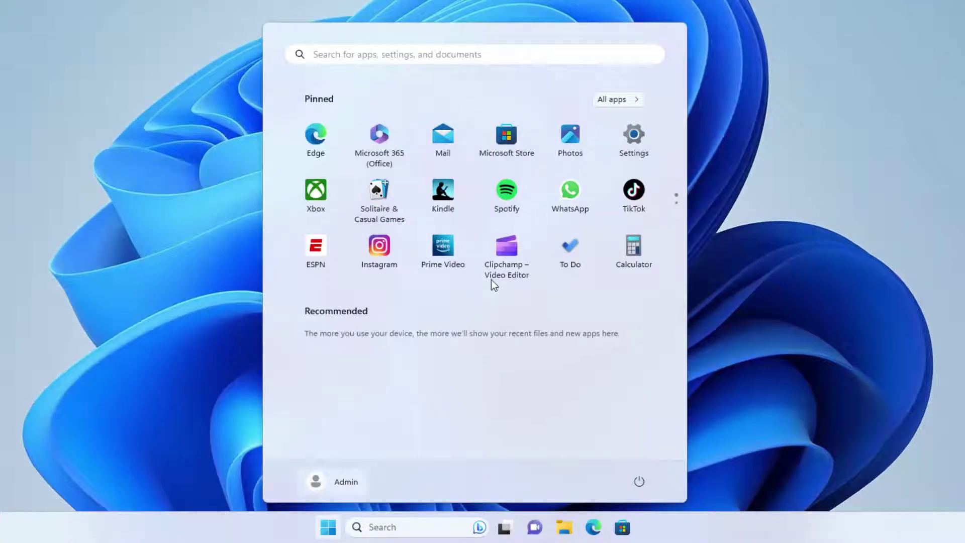
left_click(640, 143)
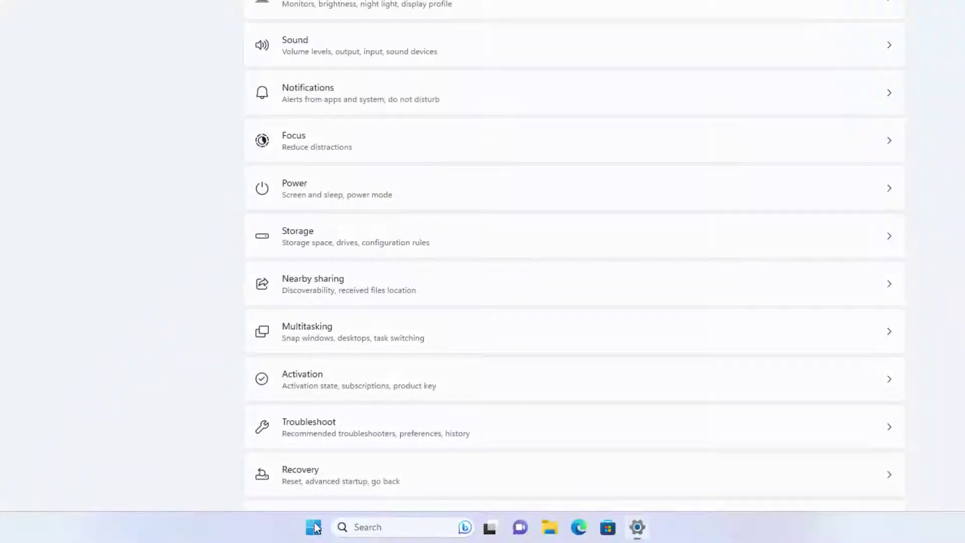
right_click(315, 528)
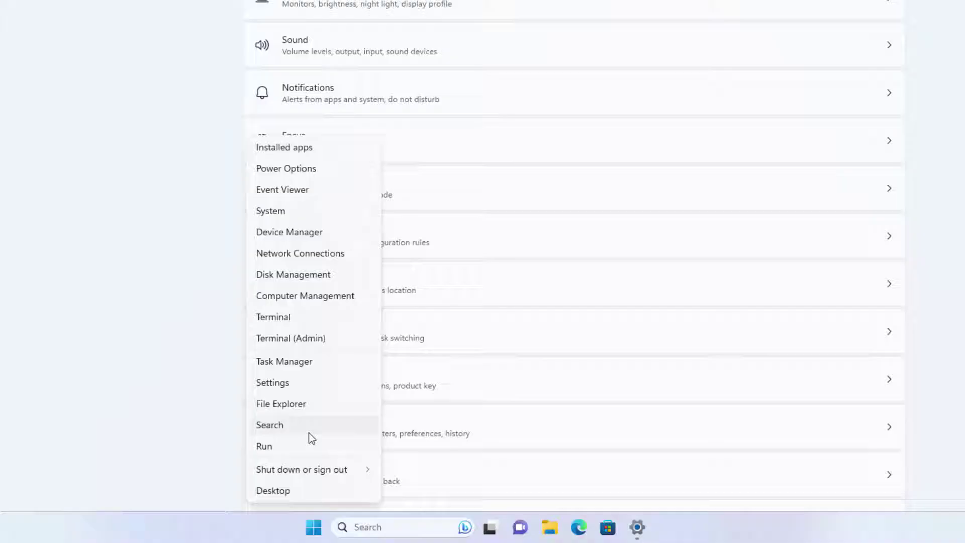
left_click(311, 388)
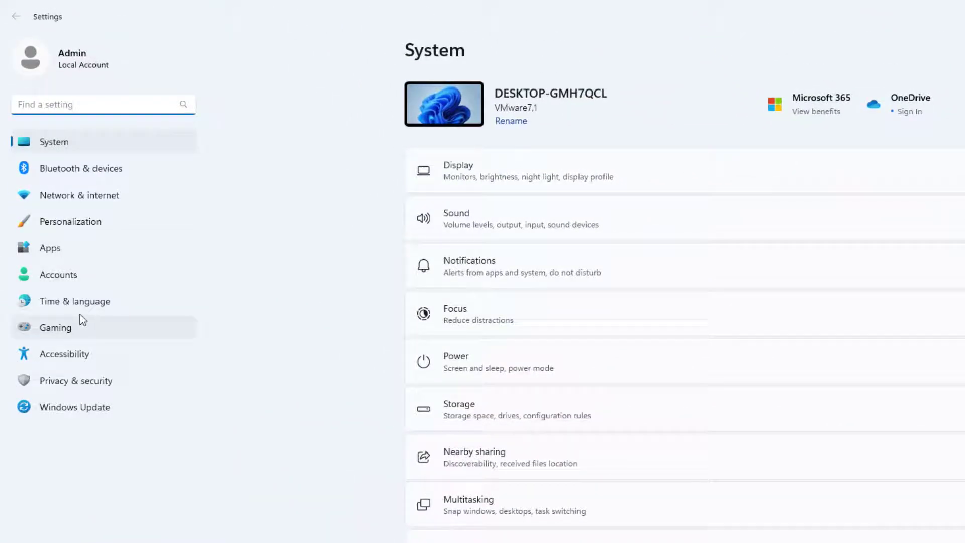
View the Sign-in options page under Accounts
left_click(78, 272)
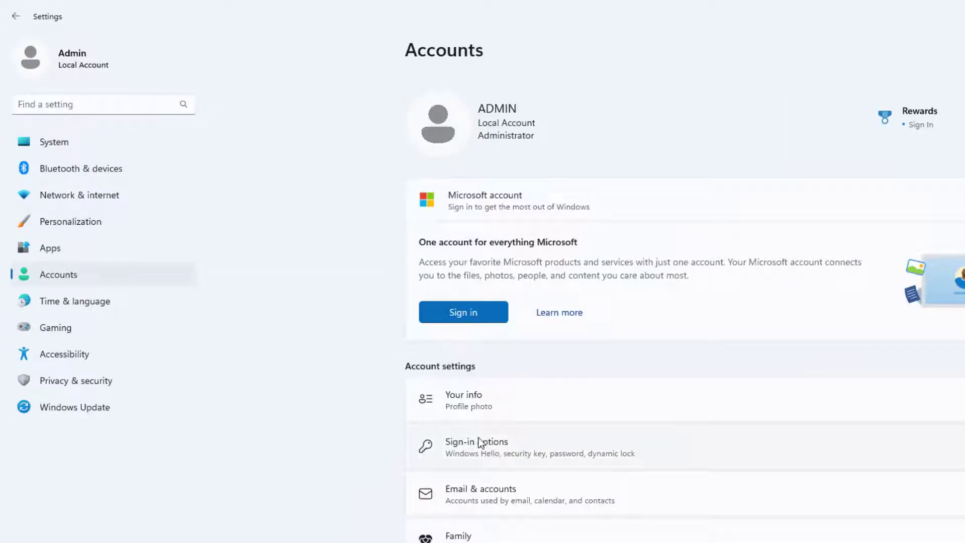
left_click(480, 447)
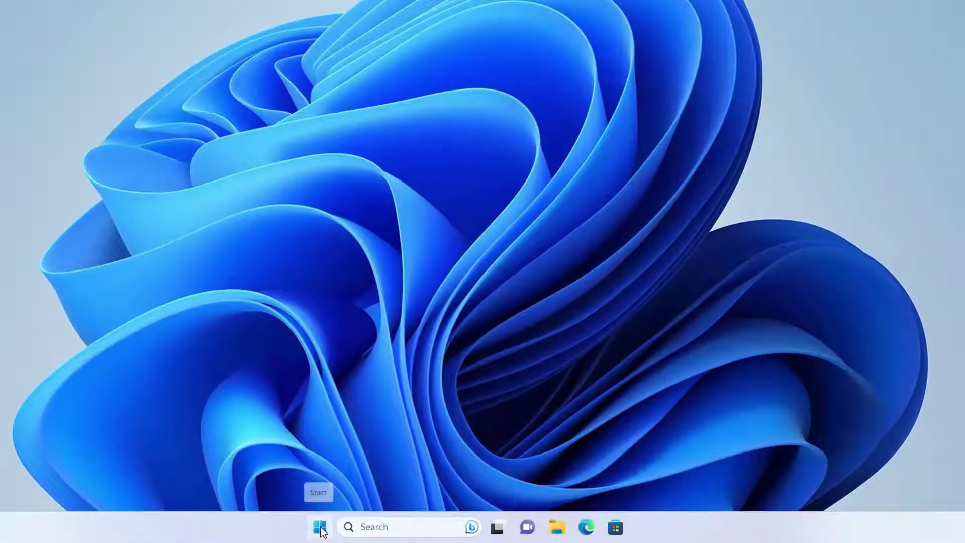
Search for 'regedit' and launch Registry Editor, approving the UAC prompt
left_click(321, 531)
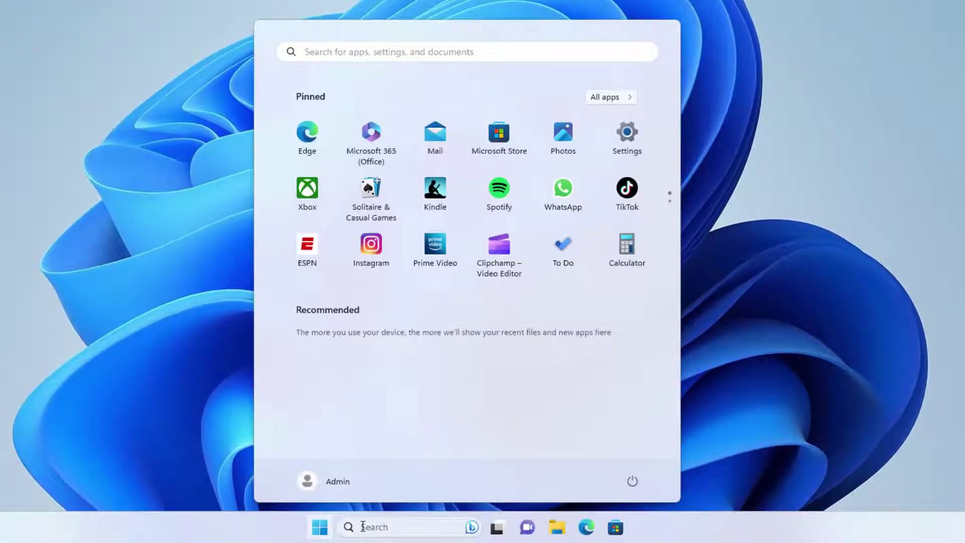
left_click(372, 526)
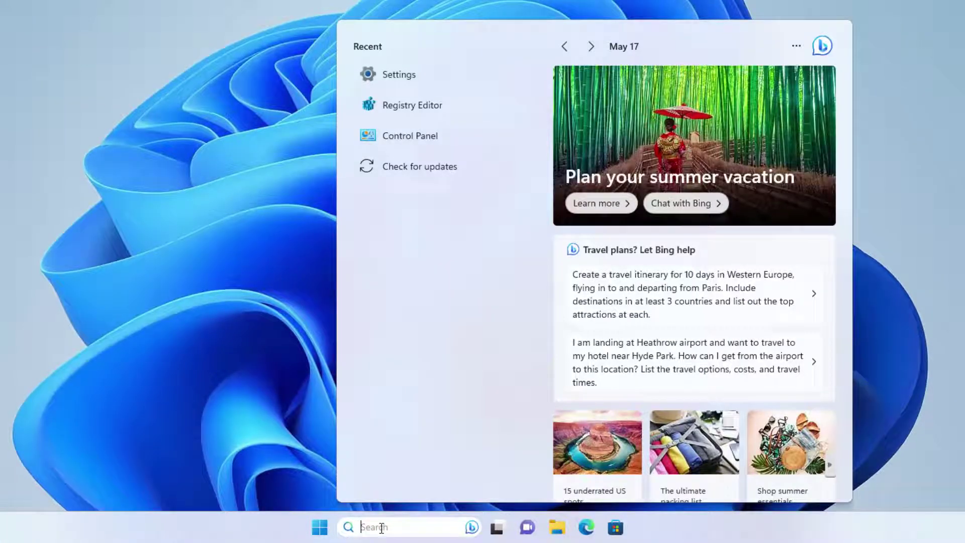
type("reg")
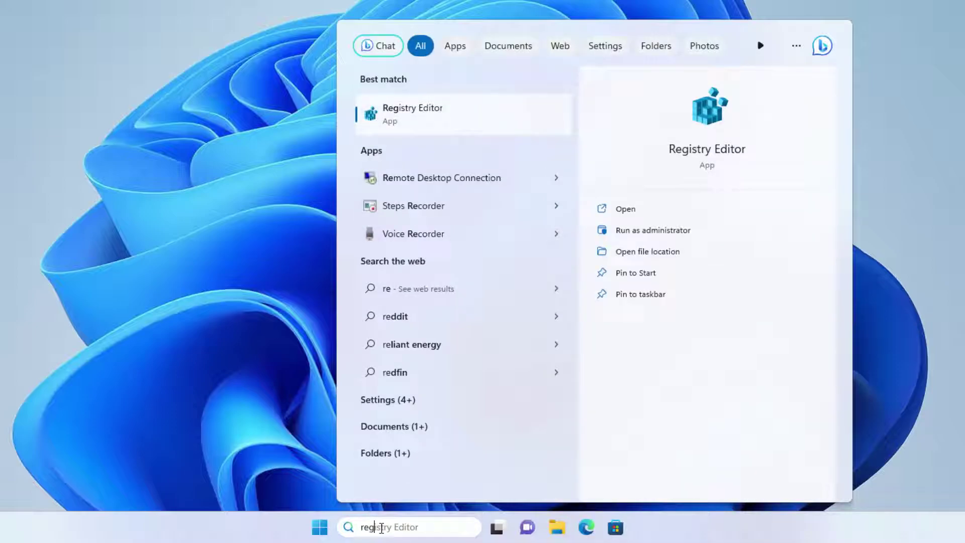
type("edit")
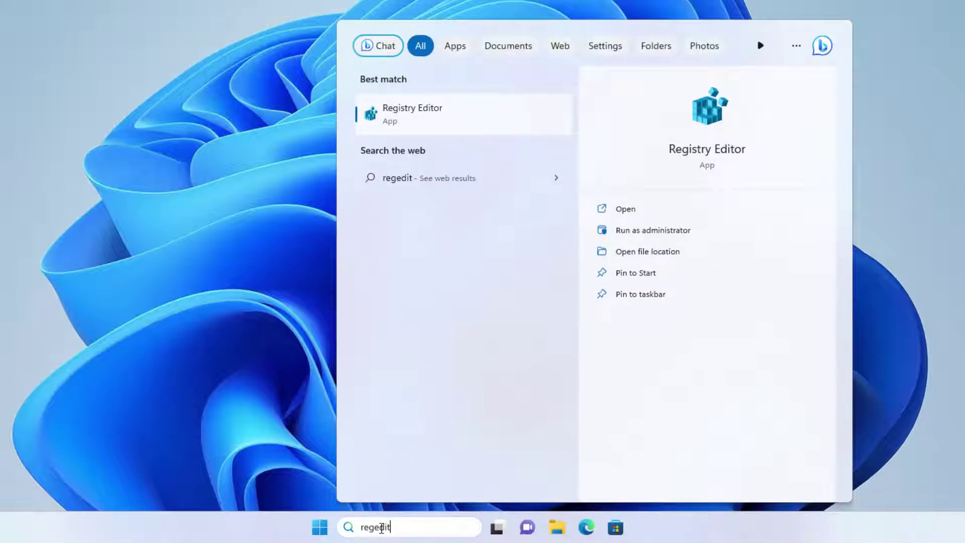
left_click(412, 124)
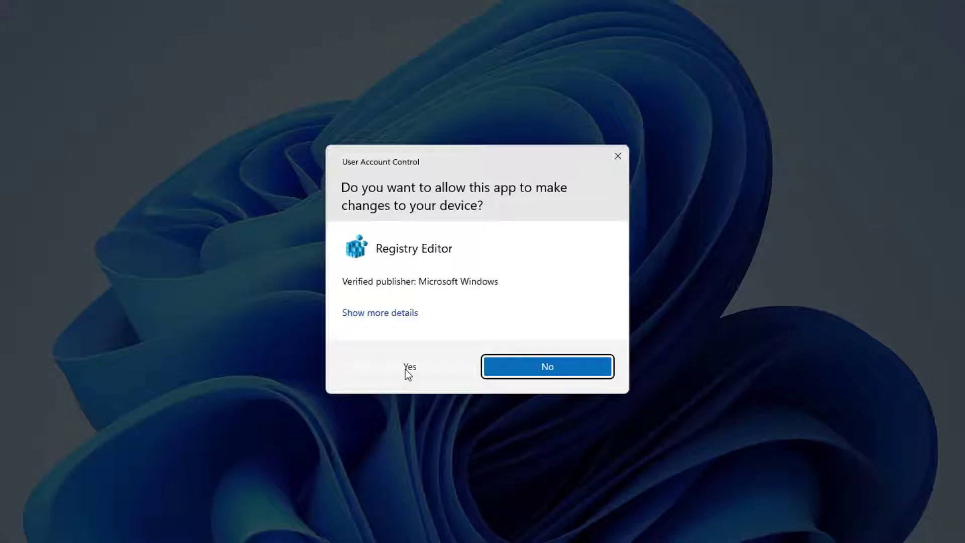
left_click(408, 367)
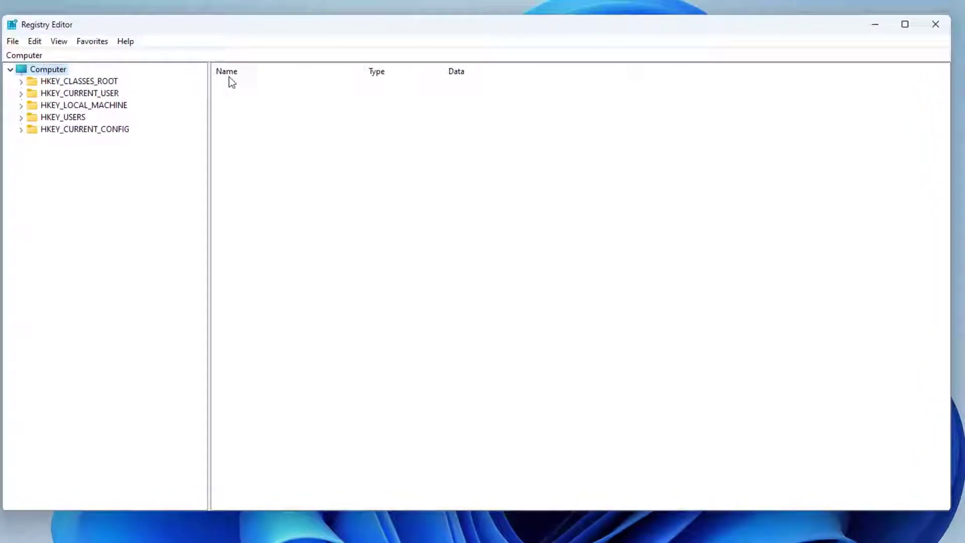
Select and expand HKEY_LOCAL_MACHINE, leaving the SOFTWARE subkey collapsed
left_click(27, 107)
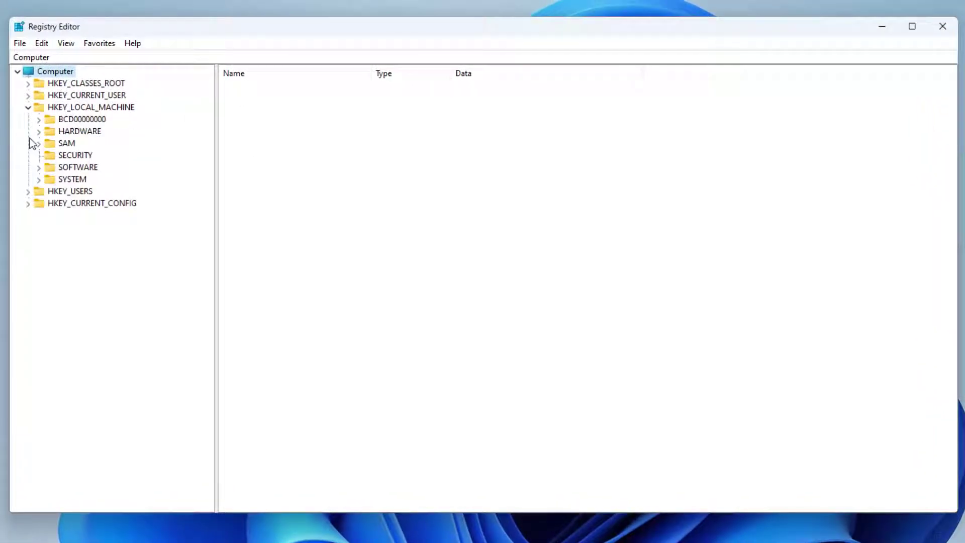
left_click(40, 168)
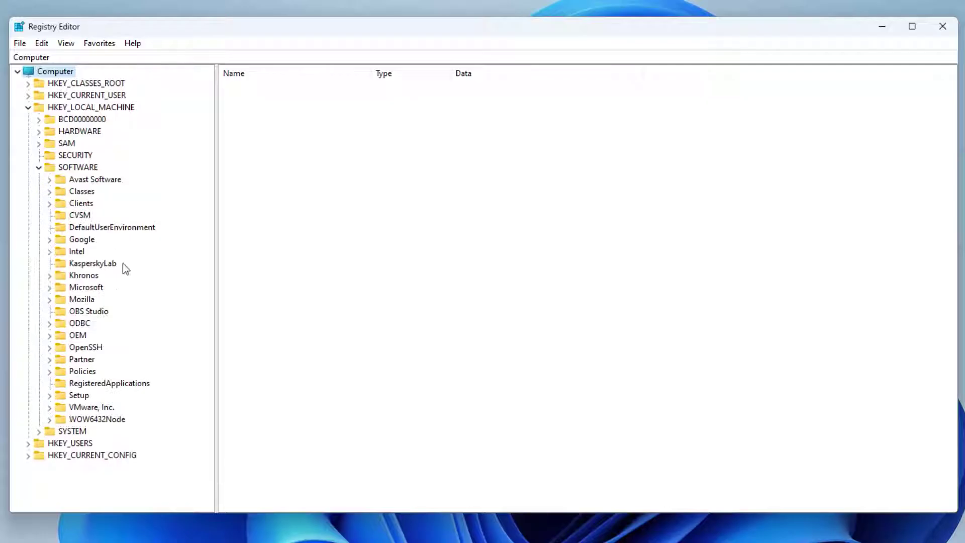
left_click(28, 107)
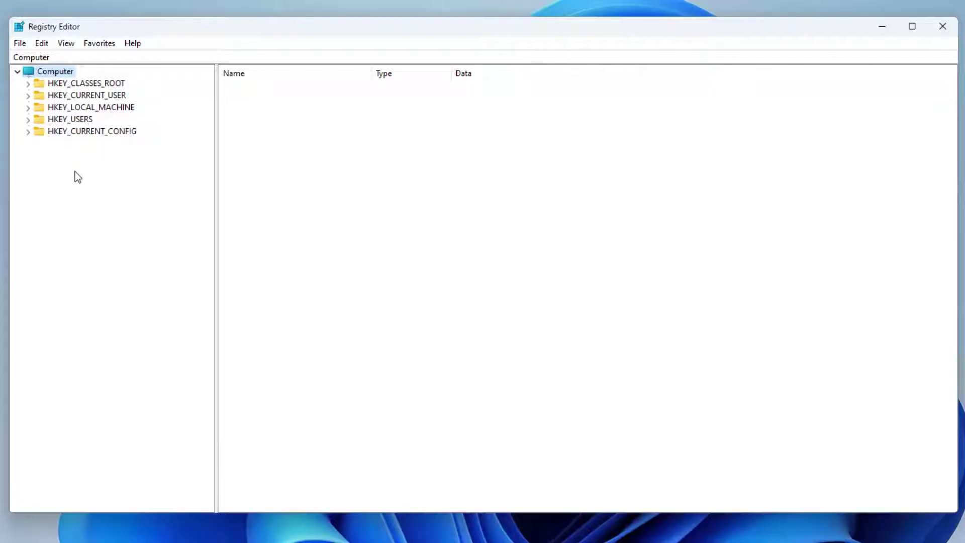
left_click(83, 110)
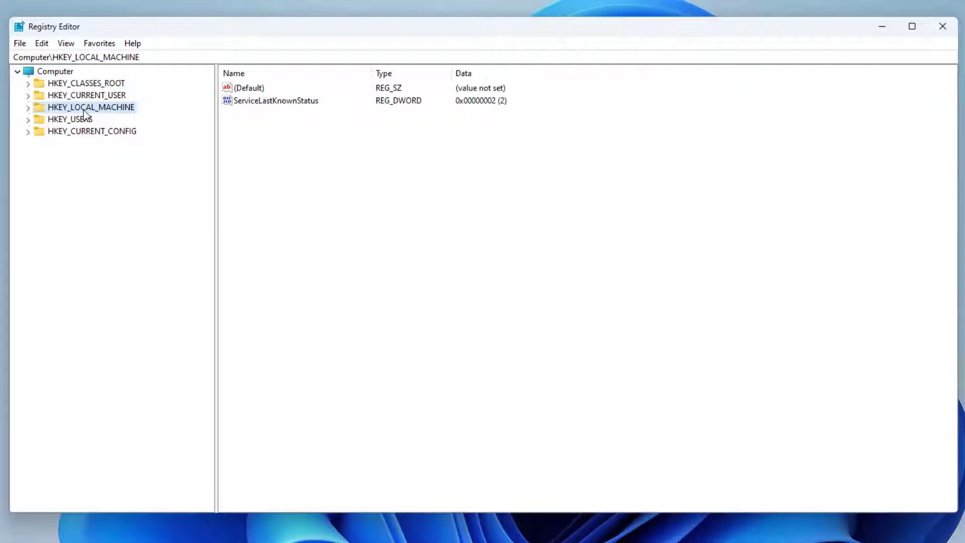
double_click(41, 110)
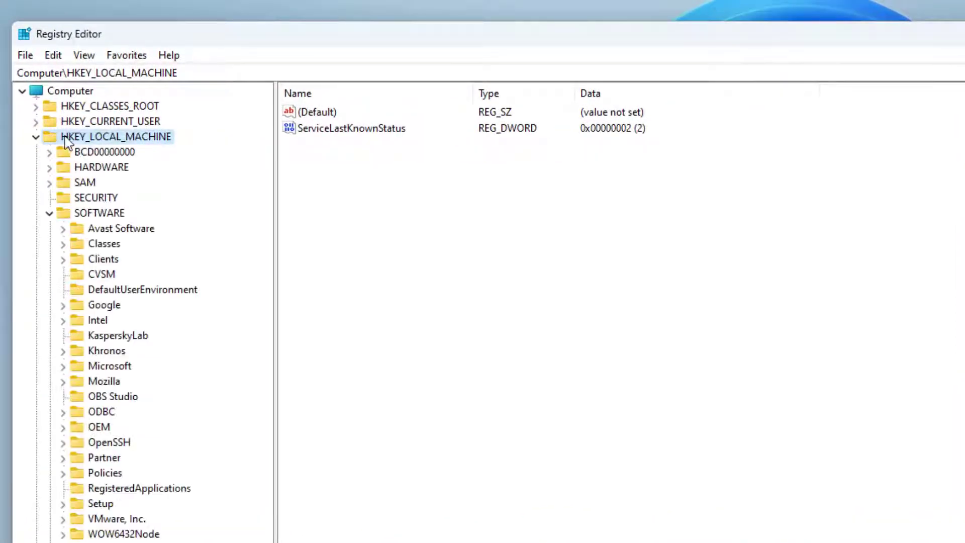
left_click(50, 213)
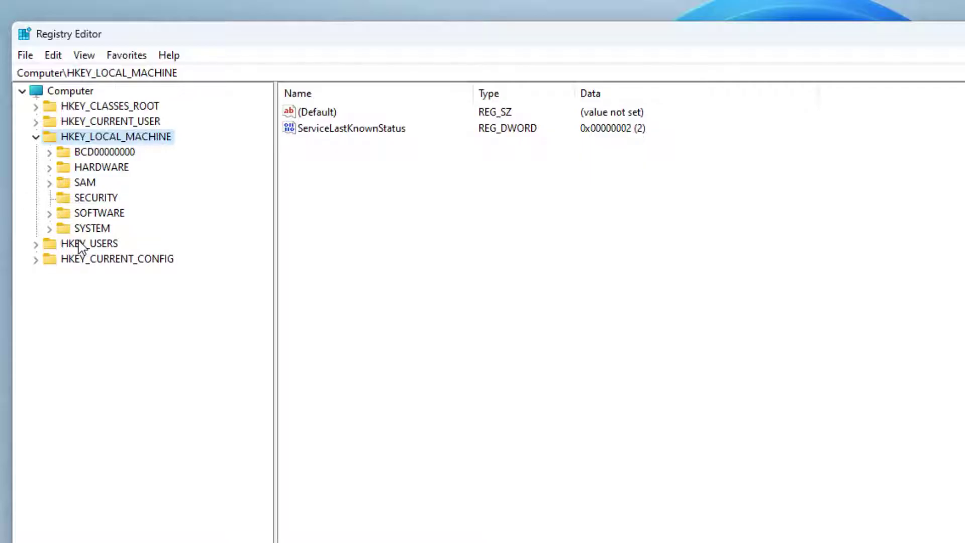
Expand SOFTWARE > Microsoft and then the PolicyManager key
left_click(49, 213)
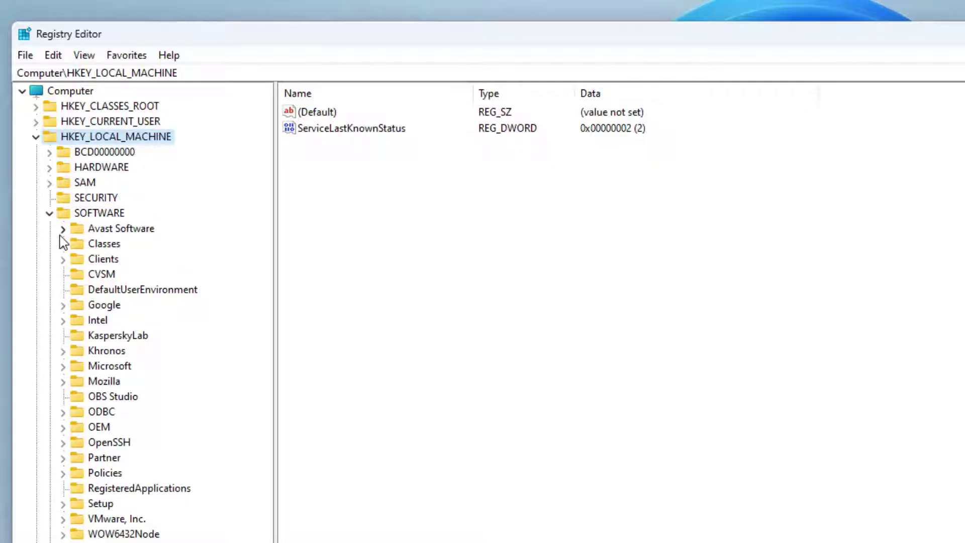
left_click(68, 367)
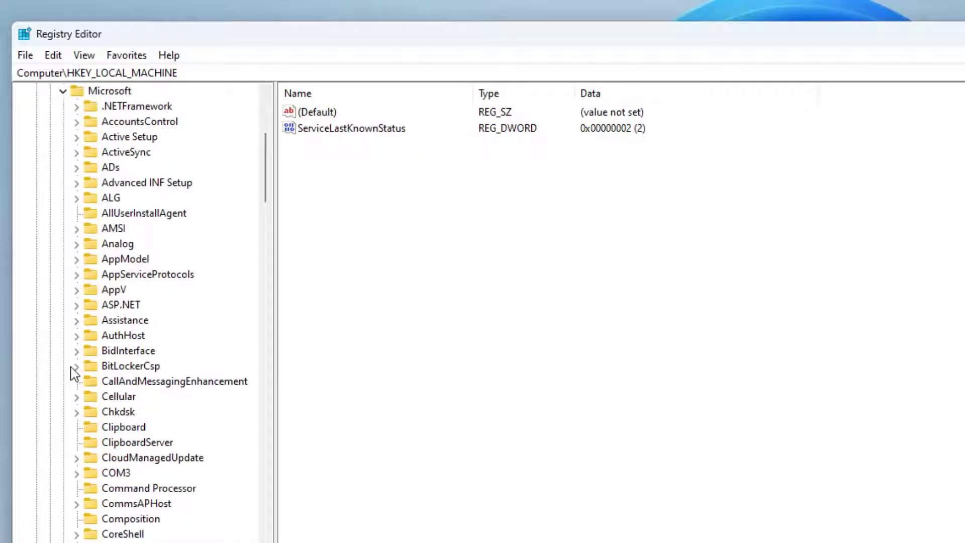
scroll(155, 297, "down", 18)
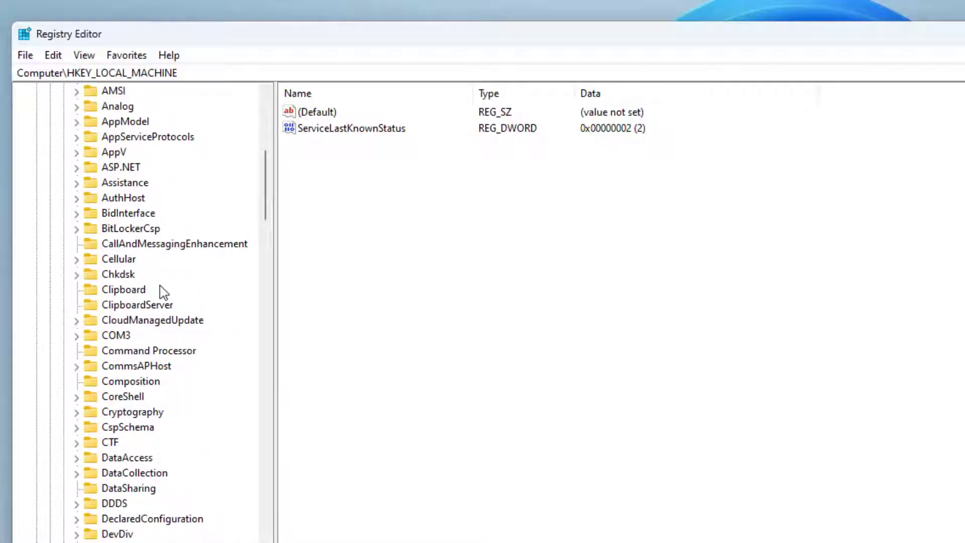
scroll(163, 295, "down", 7)
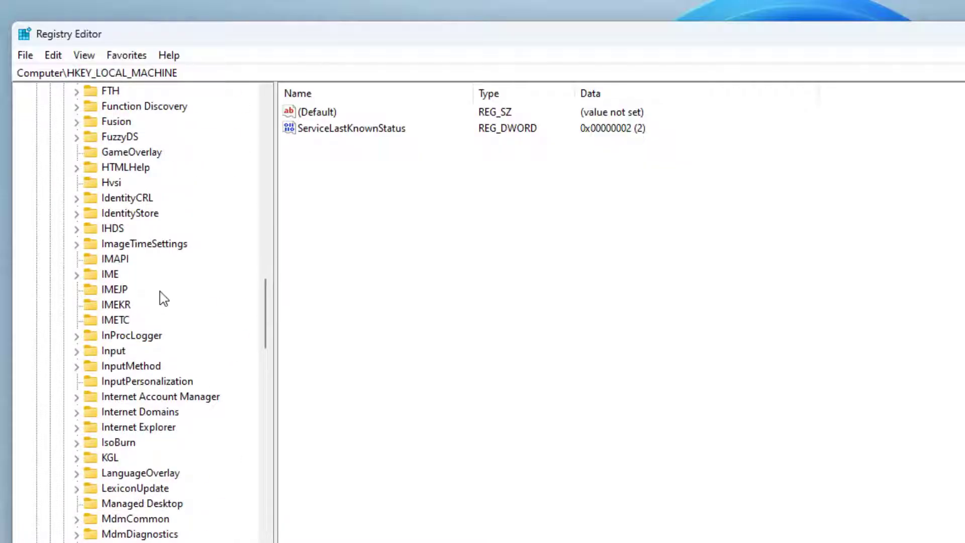
scroll(164, 298, "down", 16)
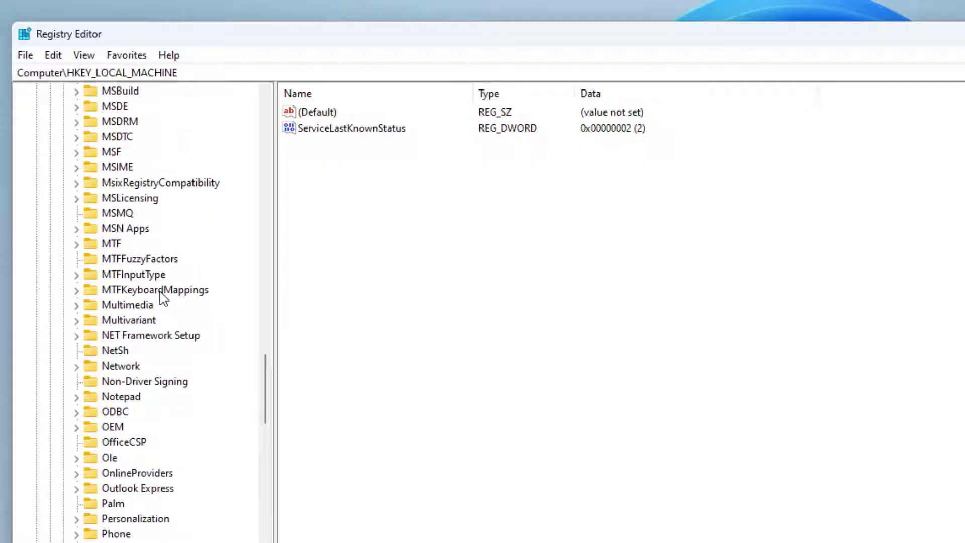
scroll(164, 298, "down", 4)
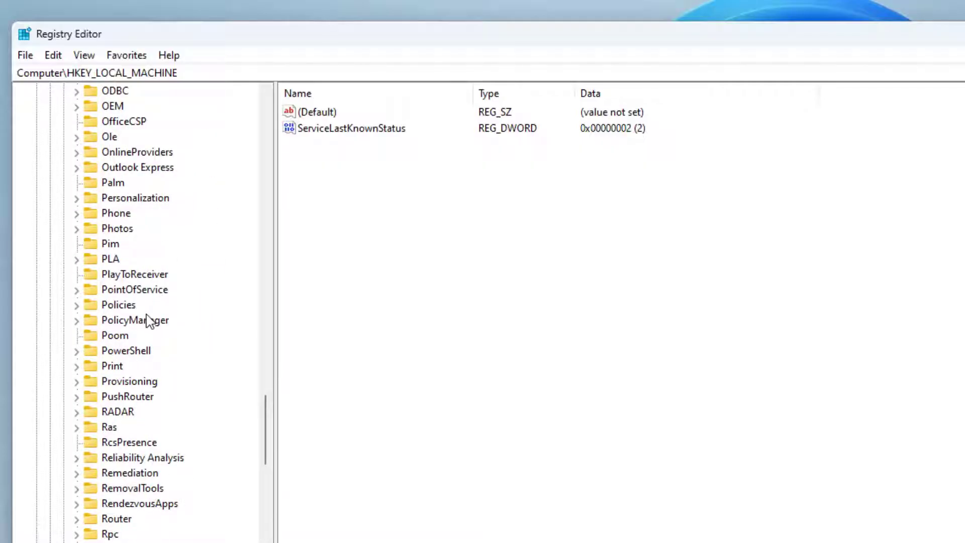
left_click(115, 323)
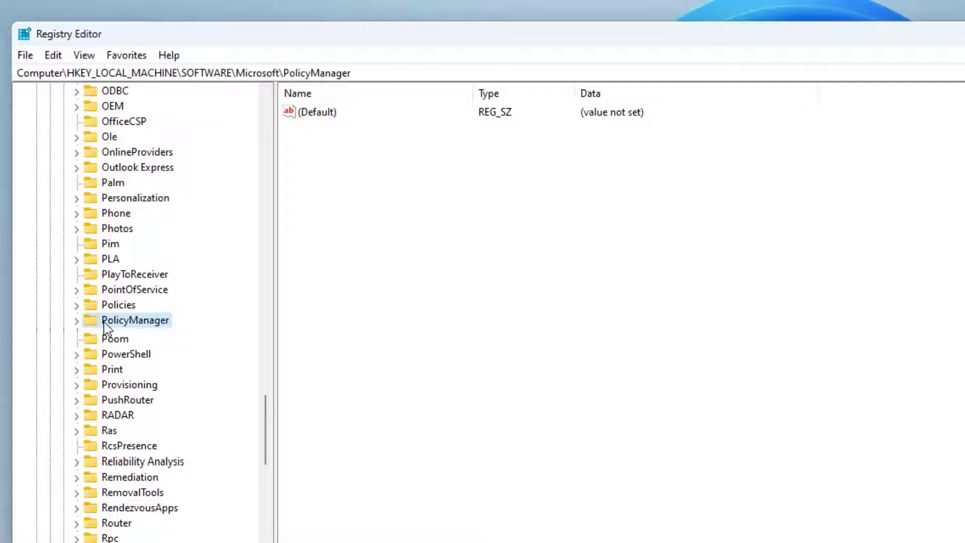
double_click(106, 326)
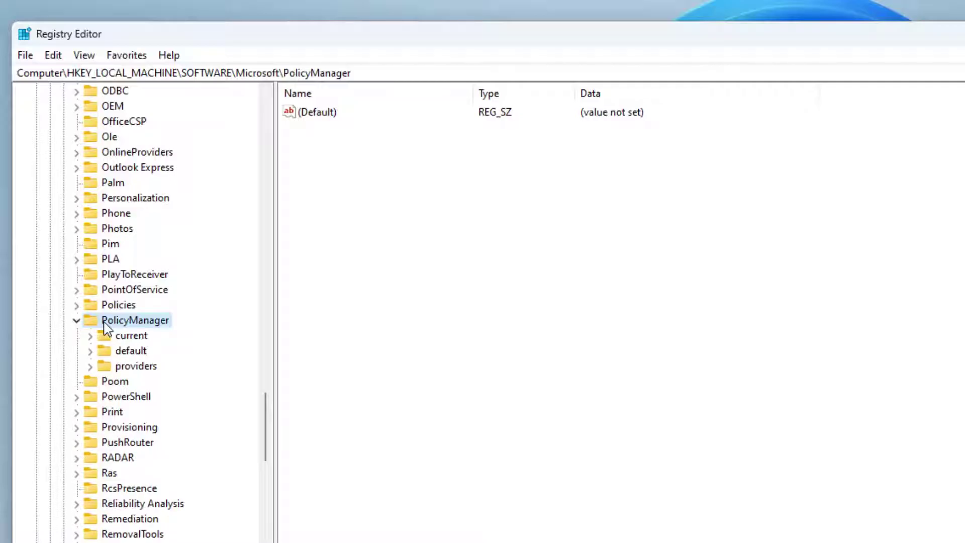
Expand default > Settings and select the AllowSignInOptions key
left_click(120, 355)
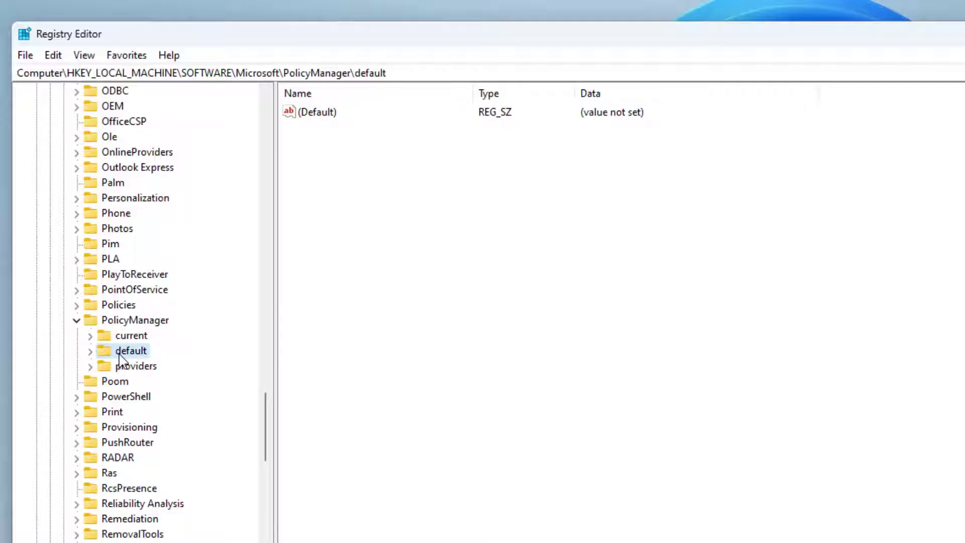
double_click(119, 354)
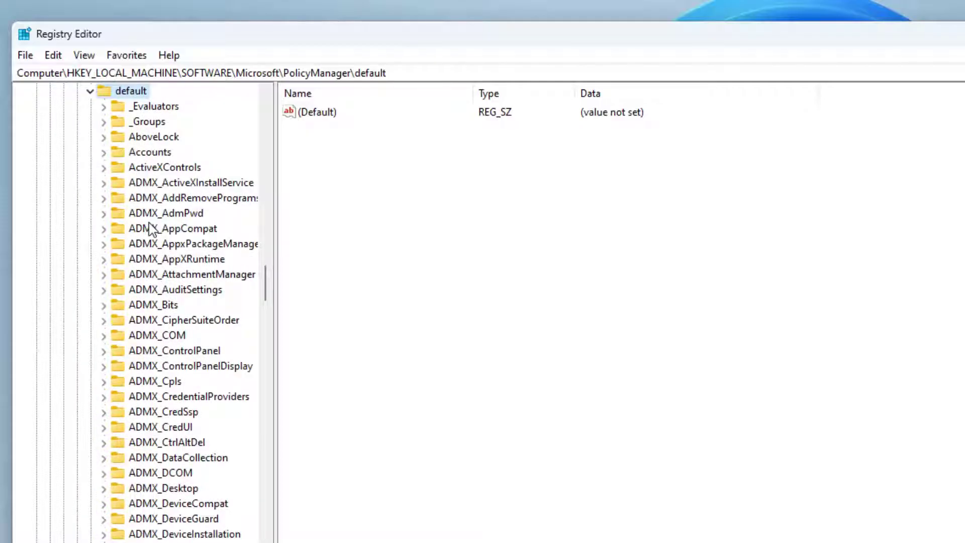
scroll(150, 230, "down", 8)
scroll(150, 230, "down", 20)
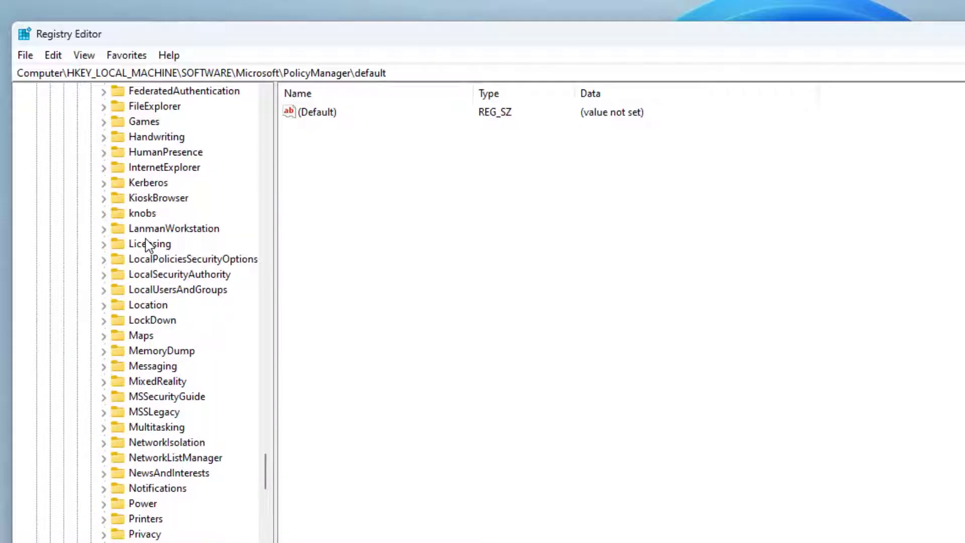
scroll(148, 245, "down", 3)
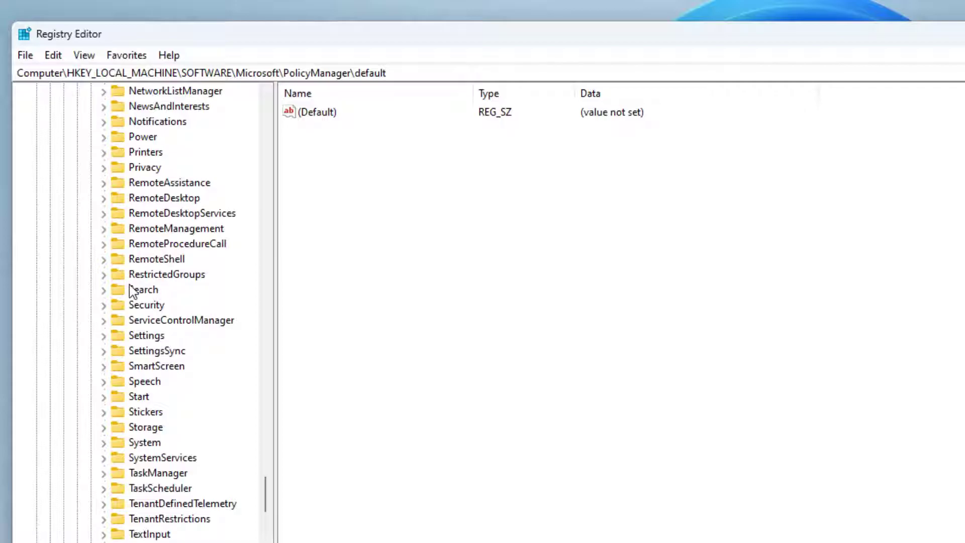
left_click(125, 336)
left_click(104, 337)
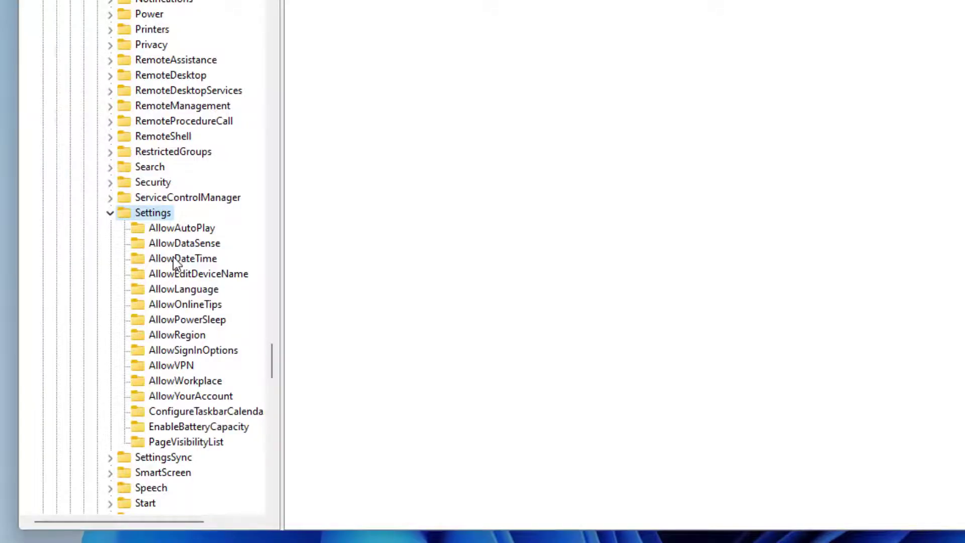
left_click(179, 350)
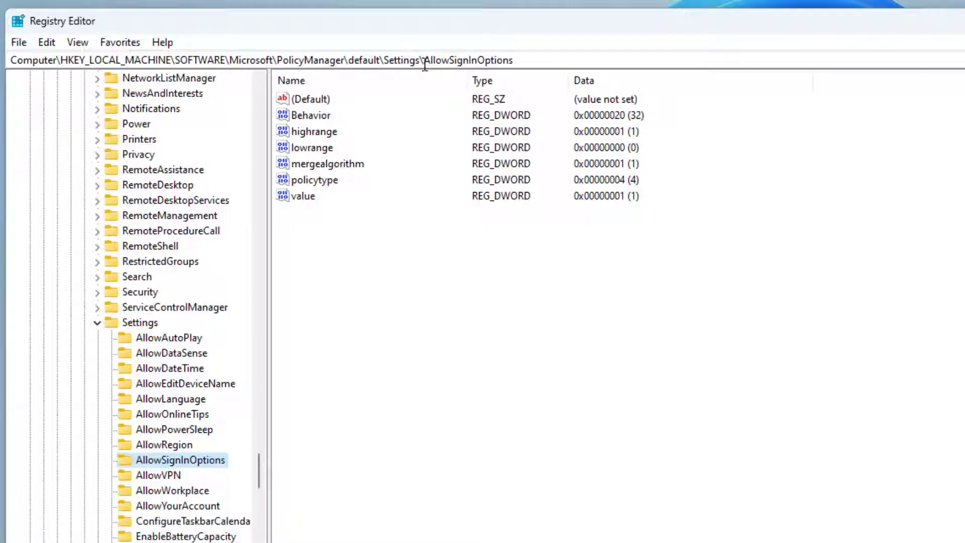
Change the AllowSignInOptions 'value' data to 0 and minimize Registry Editor
left_click(308, 197)
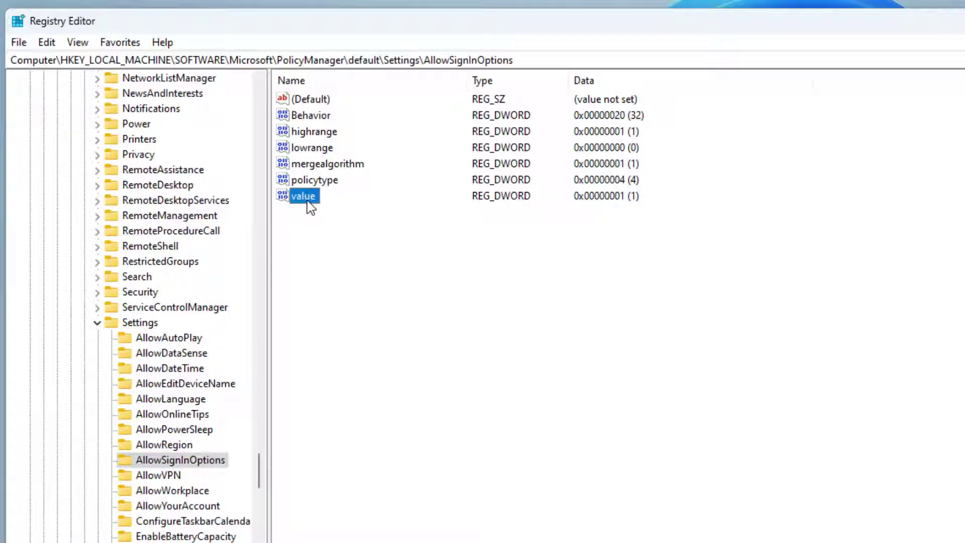
double_click(309, 198)
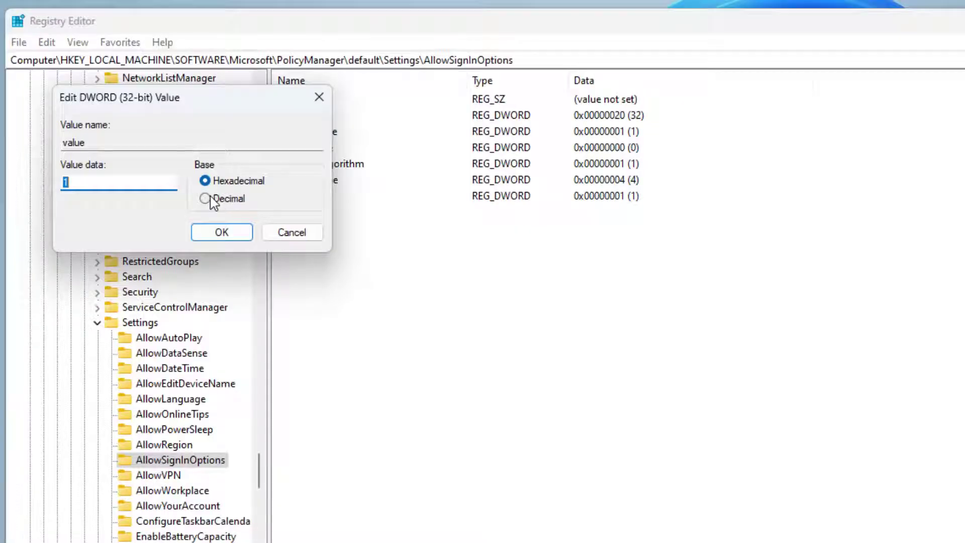
type("0")
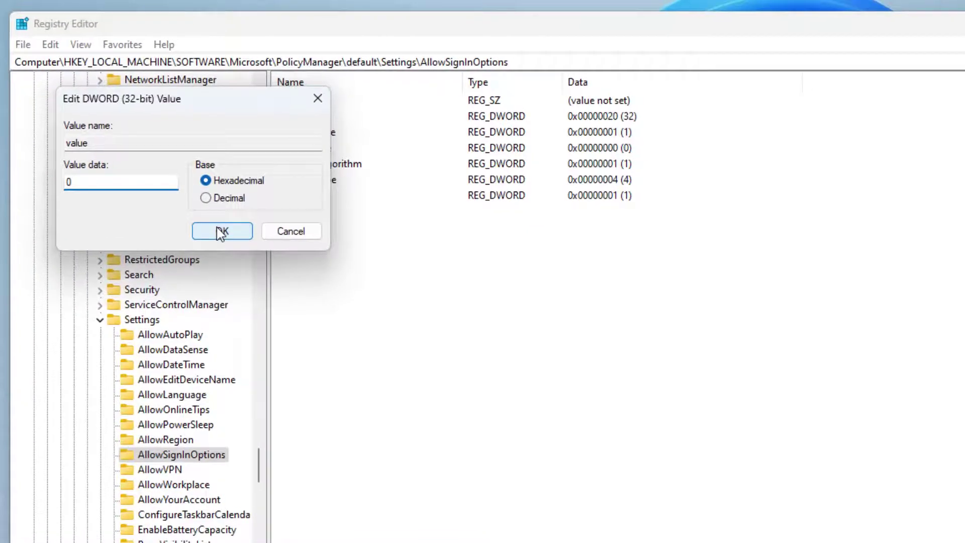
left_click(221, 232)
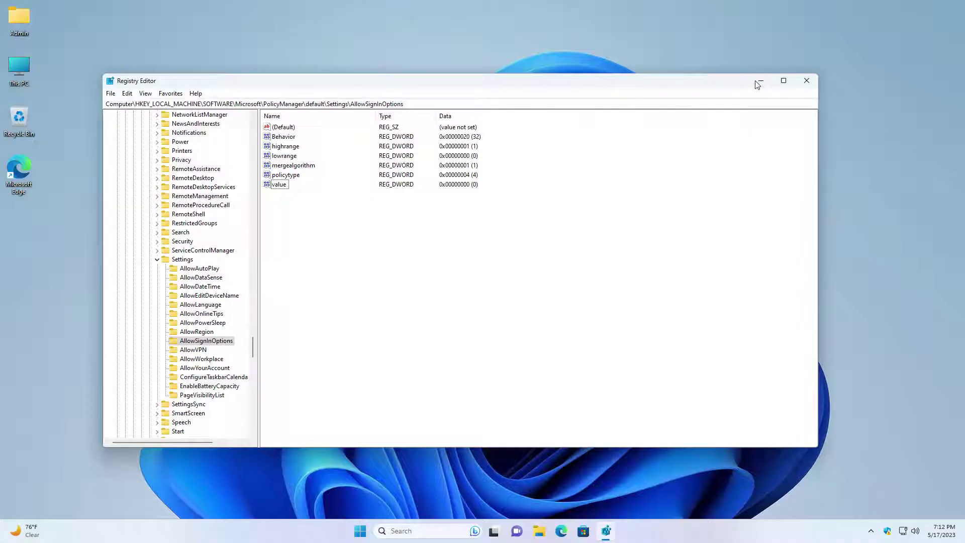
left_click(758, 83)
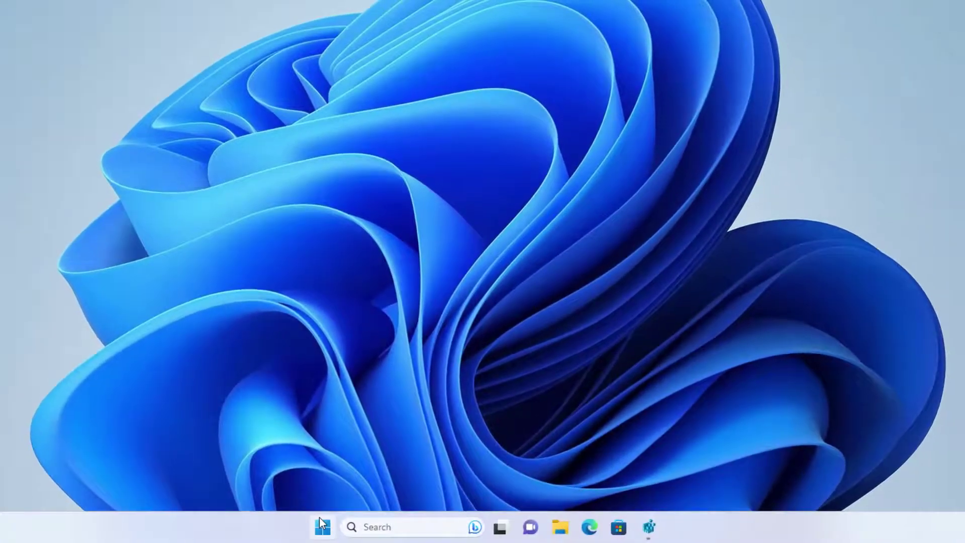
left_click(322, 527)
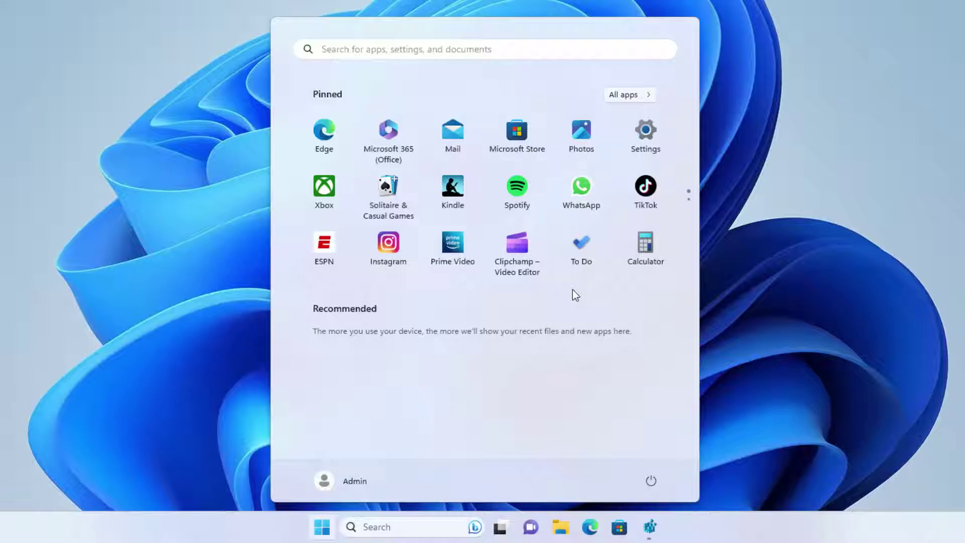
left_click(658, 139)
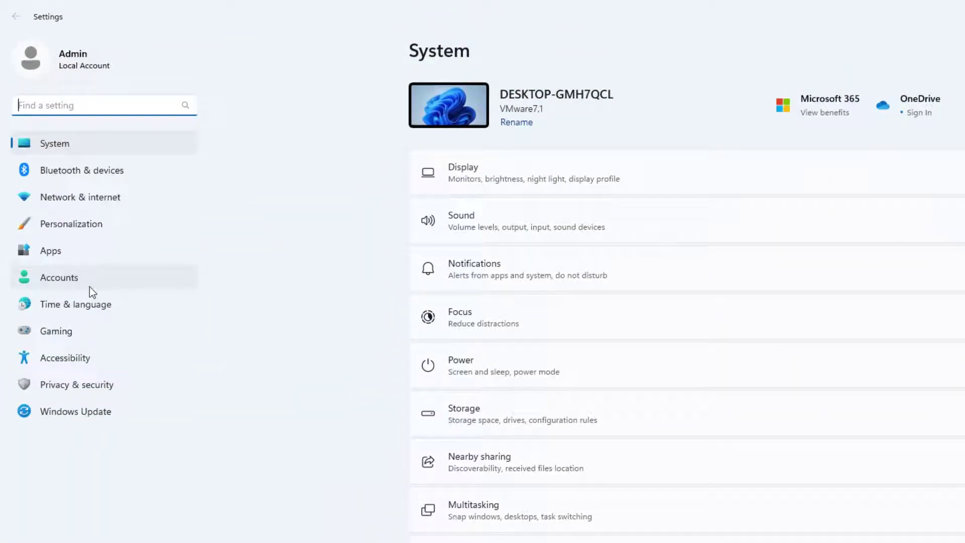
left_click(90, 287)
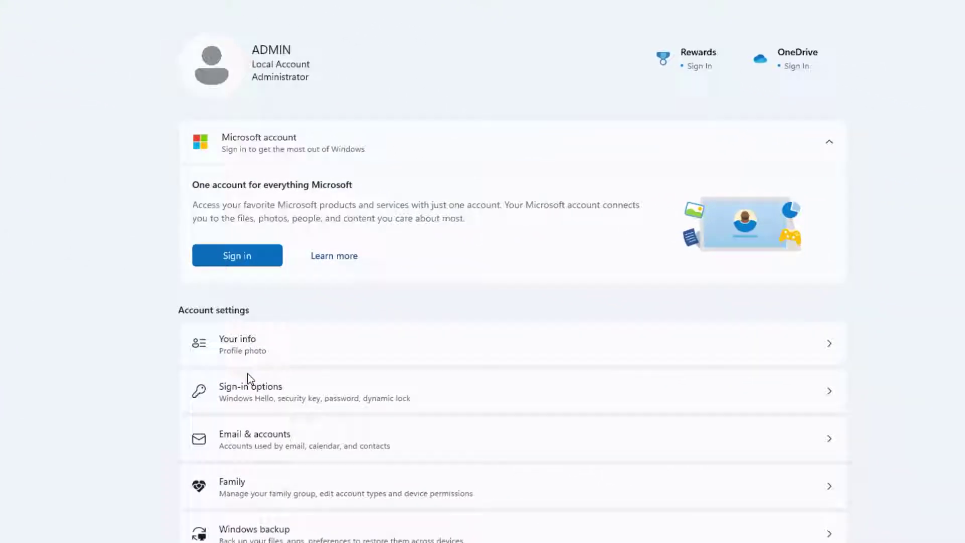
left_click(250, 383)
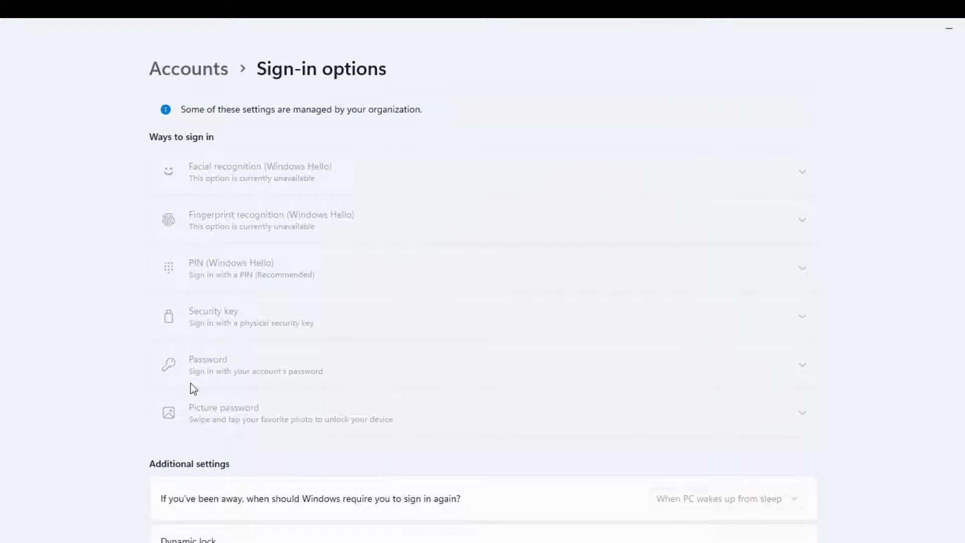
scroll(270, 401, "down", 7)
scroll(302, 452, "up", 5)
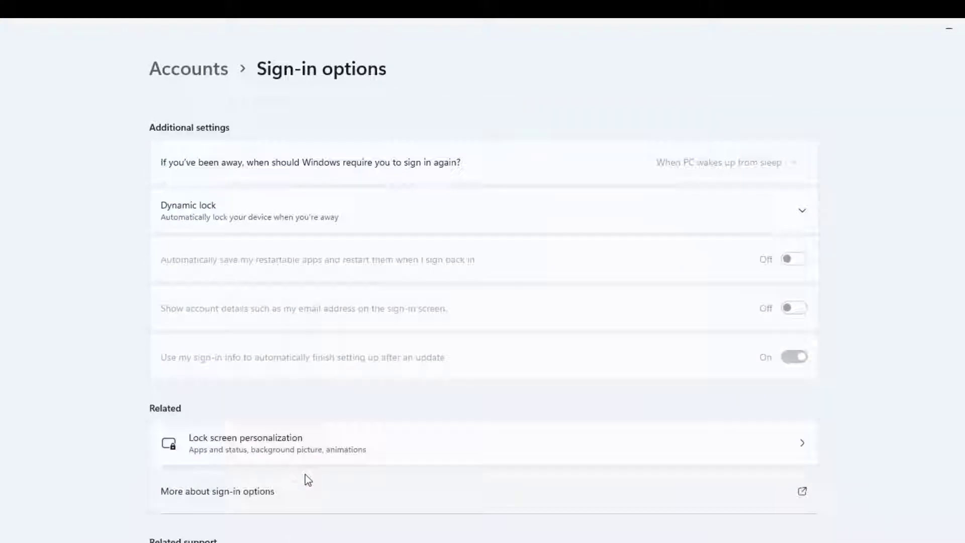
scroll(190, 423, "up", 3)
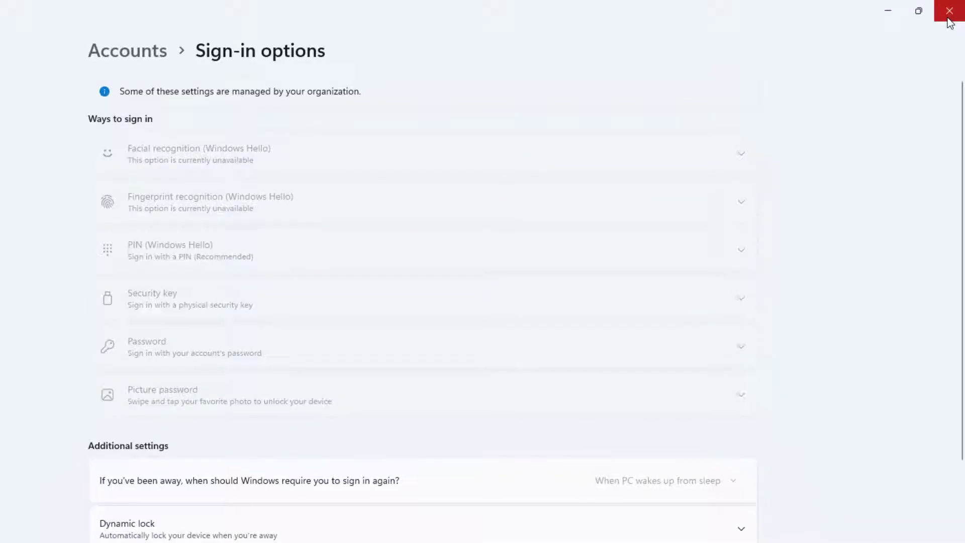
left_click(948, 15)
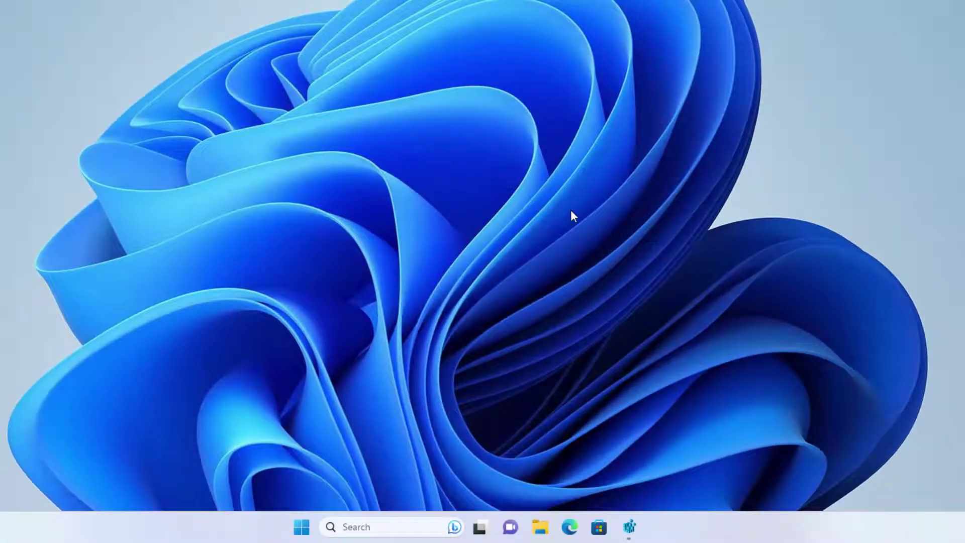
Restore Registry Editor from the taskbar and set AllowSignInOptions 'value' back to 1
left_click(630, 525)
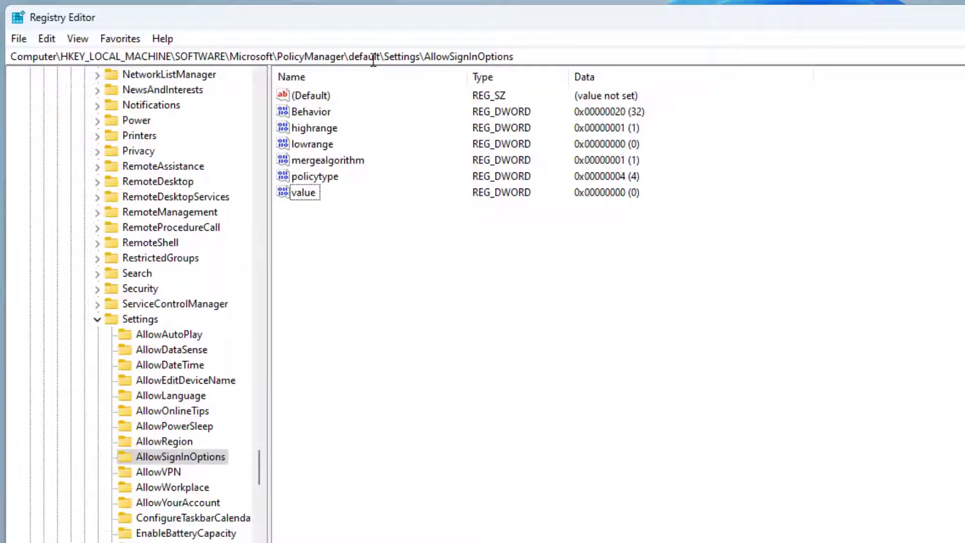
left_click(313, 199)
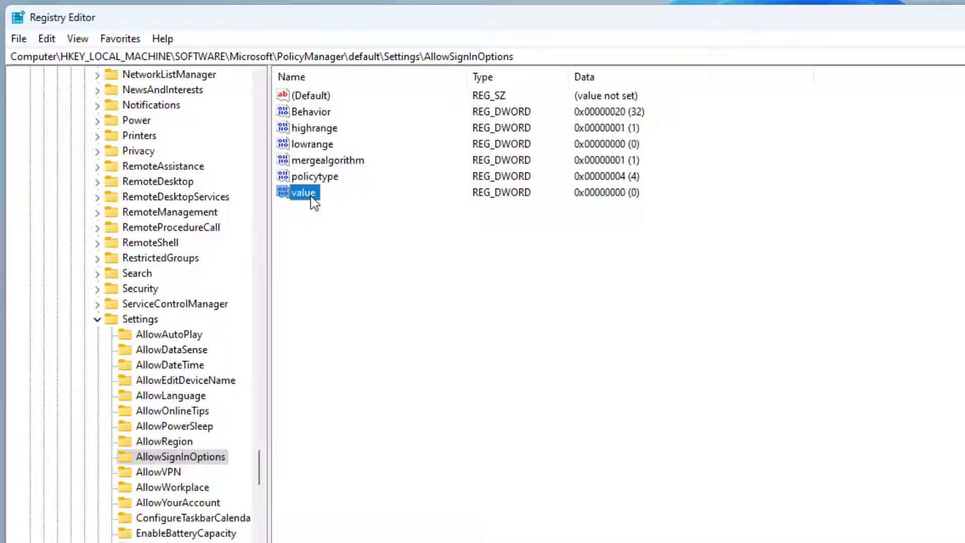
double_click(313, 198)
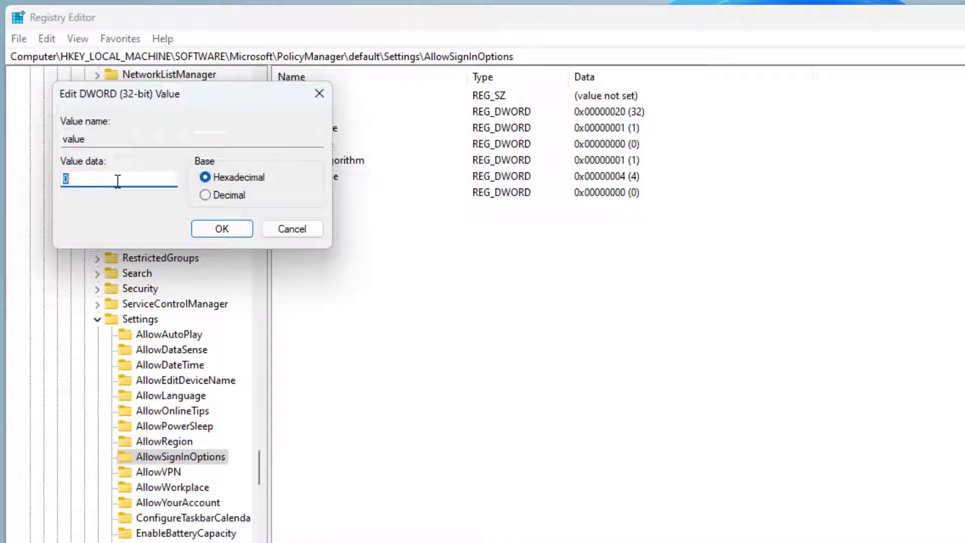
type("1")
left_click(214, 231)
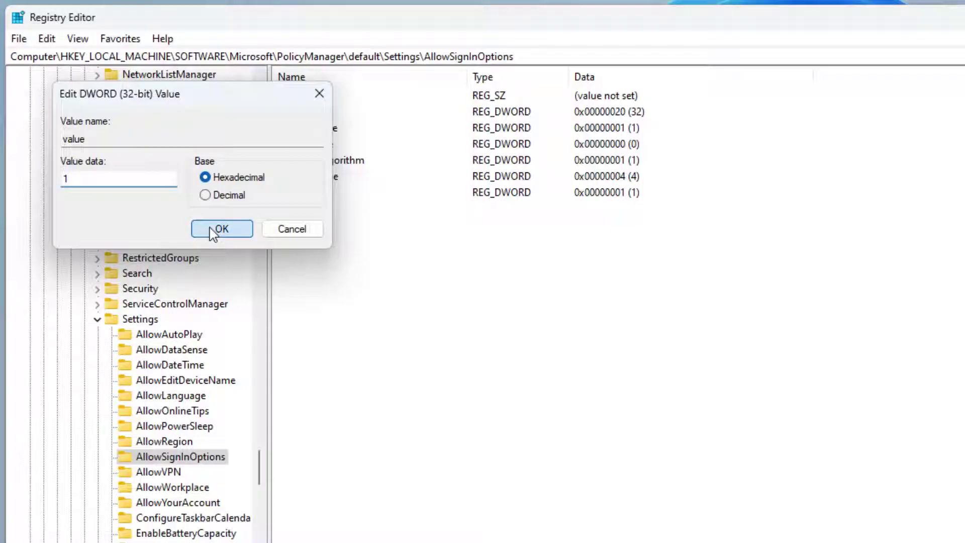
left_click(327, 360)
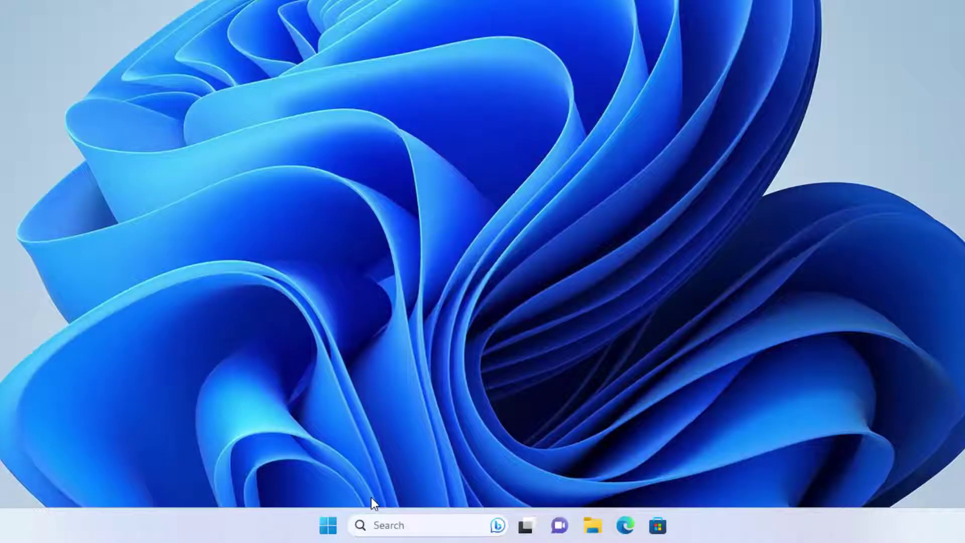
left_click(329, 525)
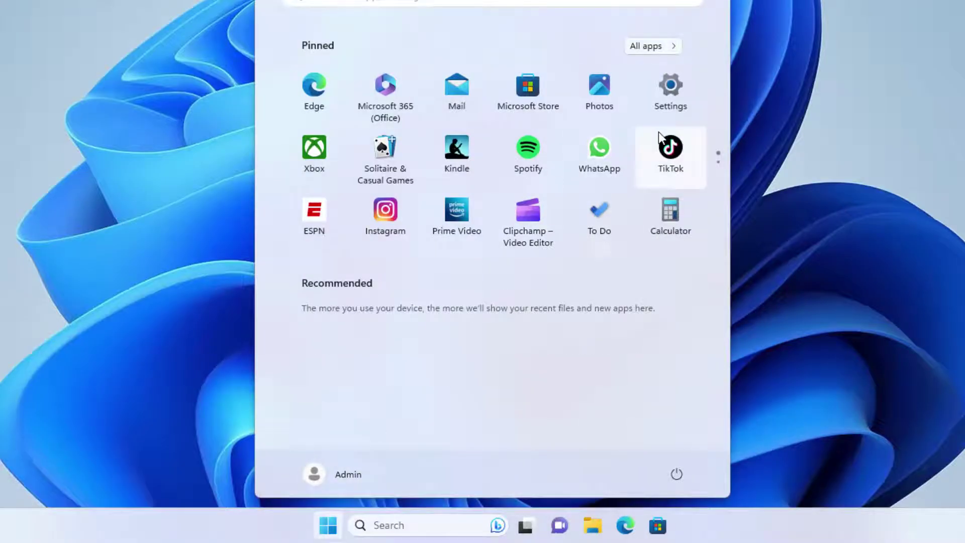
left_click(683, 107)
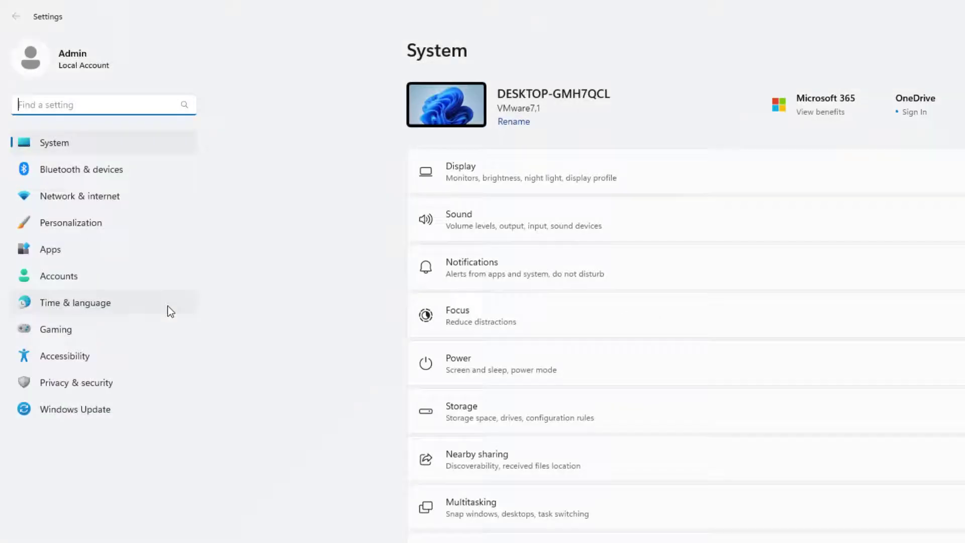
left_click(97, 276)
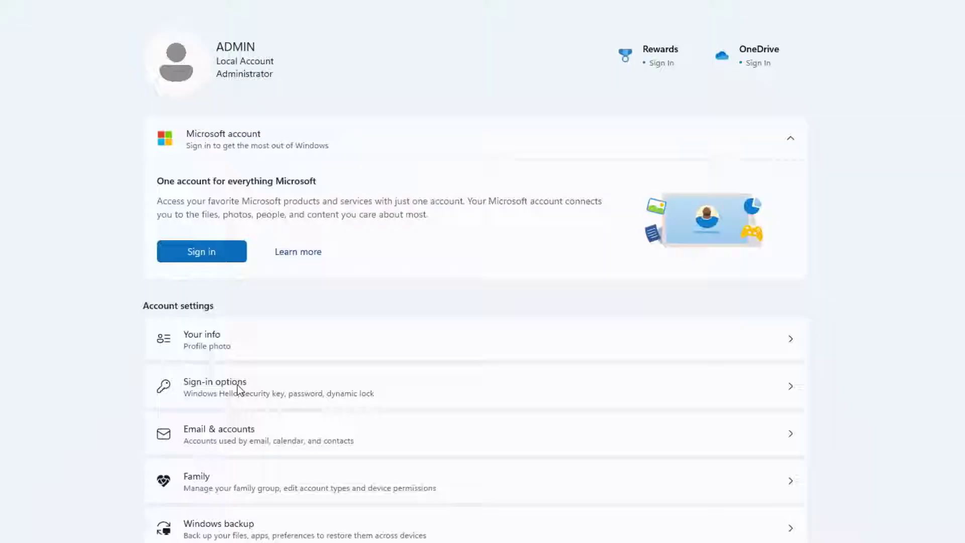
left_click(237, 390)
left_click(282, 225)
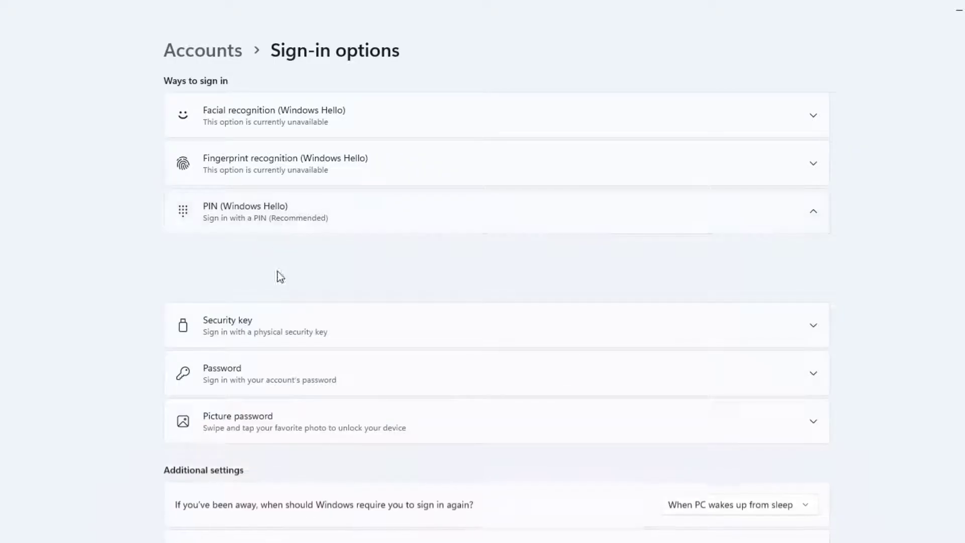
left_click(267, 328)
left_click(258, 426)
left_click(254, 490)
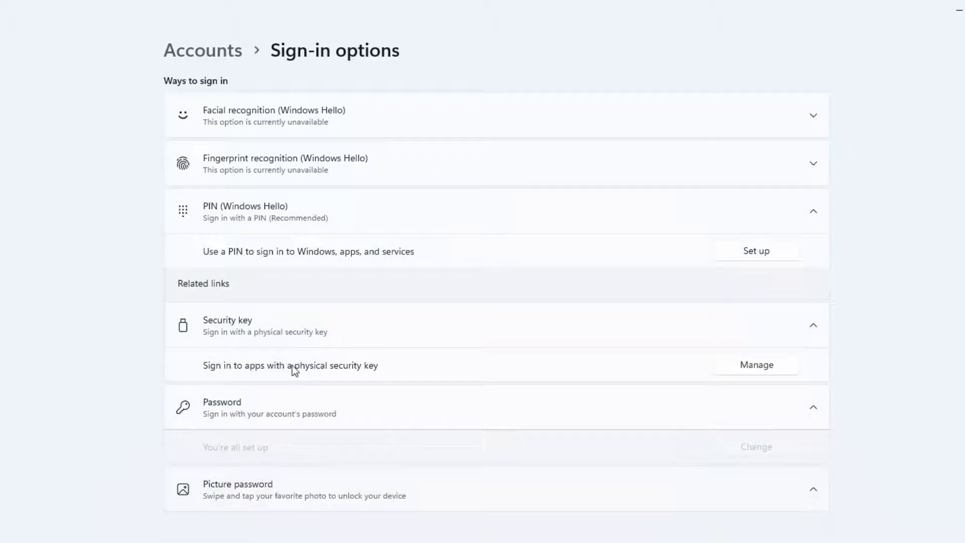
left_click(288, 314)
left_click(328, 107)
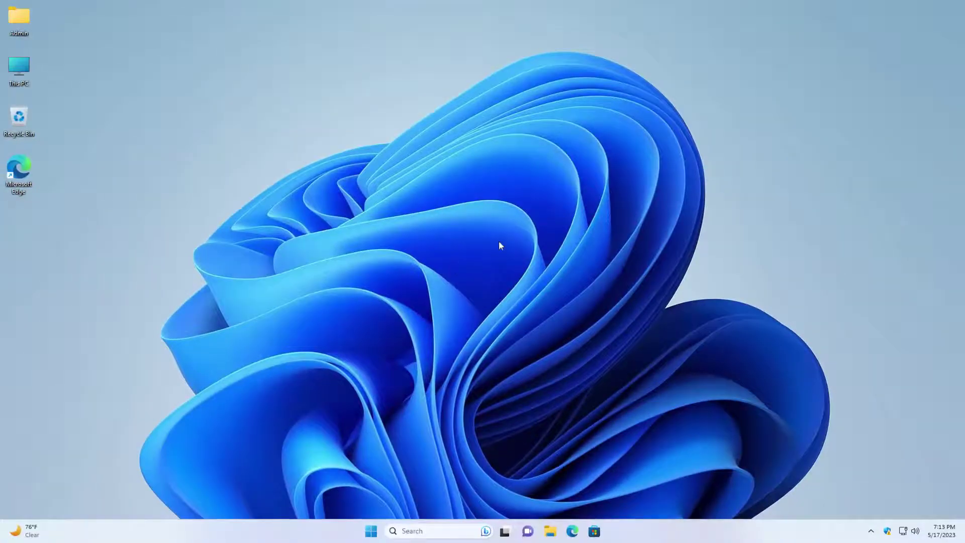